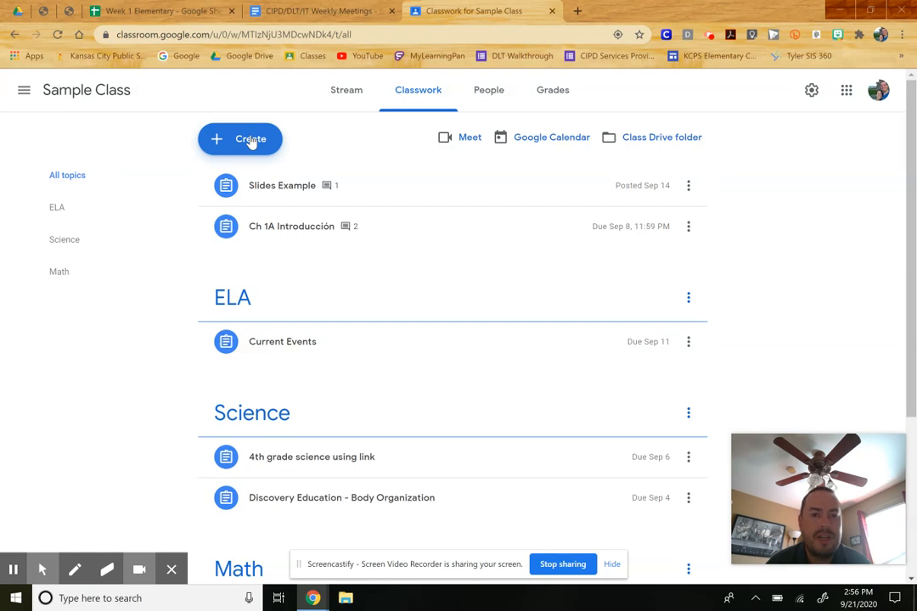
- Create a new assignment in the class titled Sample
click(251, 143)
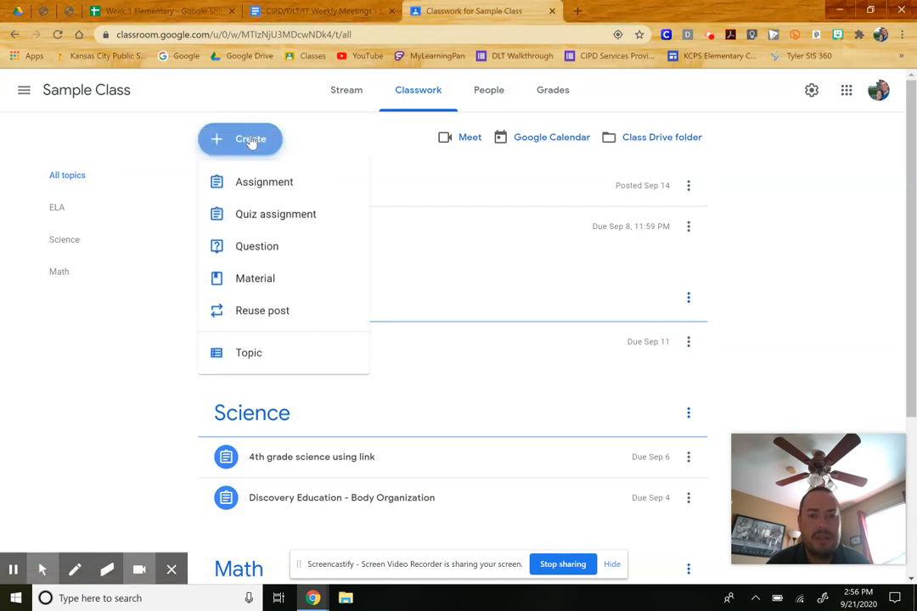
click(239, 183)
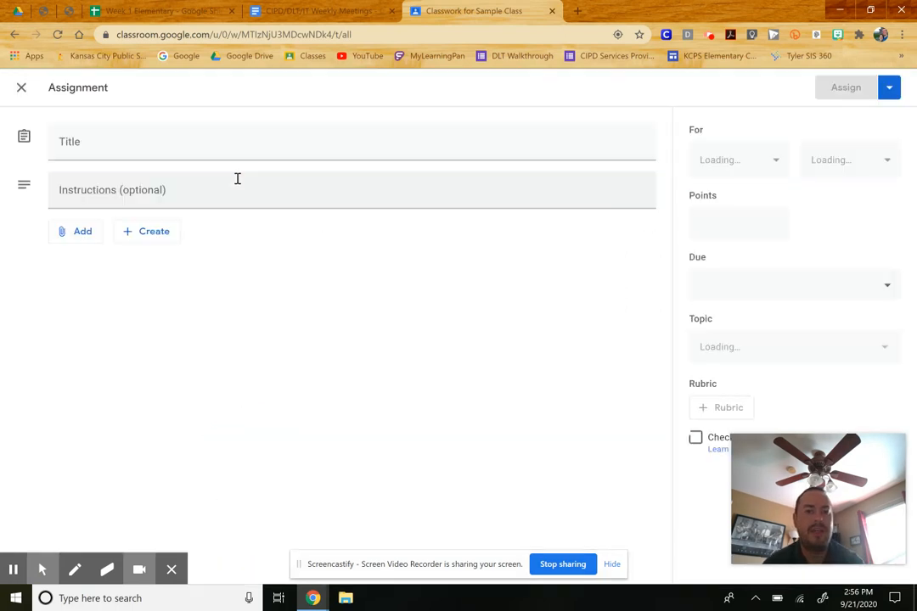
text(Sample)
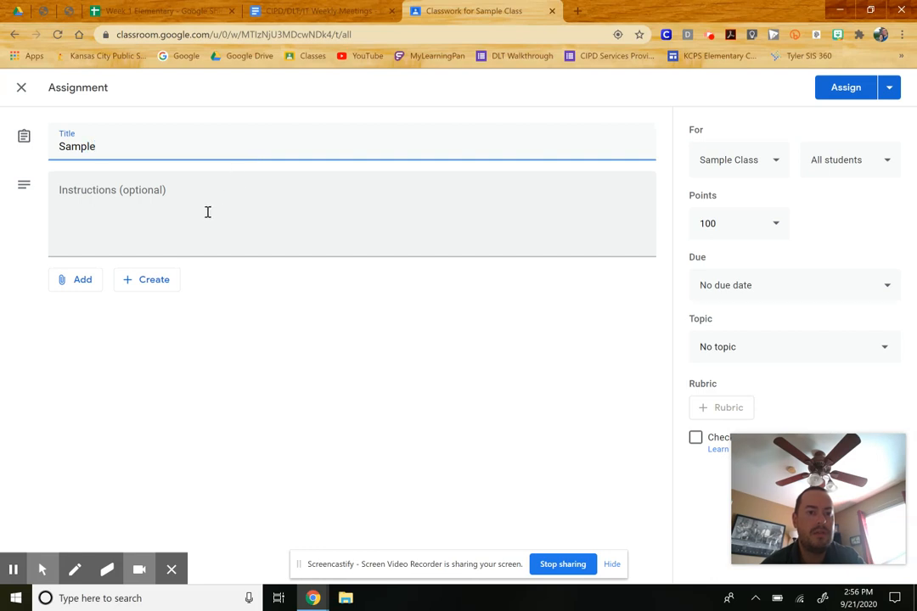
- Review the assignment's class and student recipient options
click(217, 219)
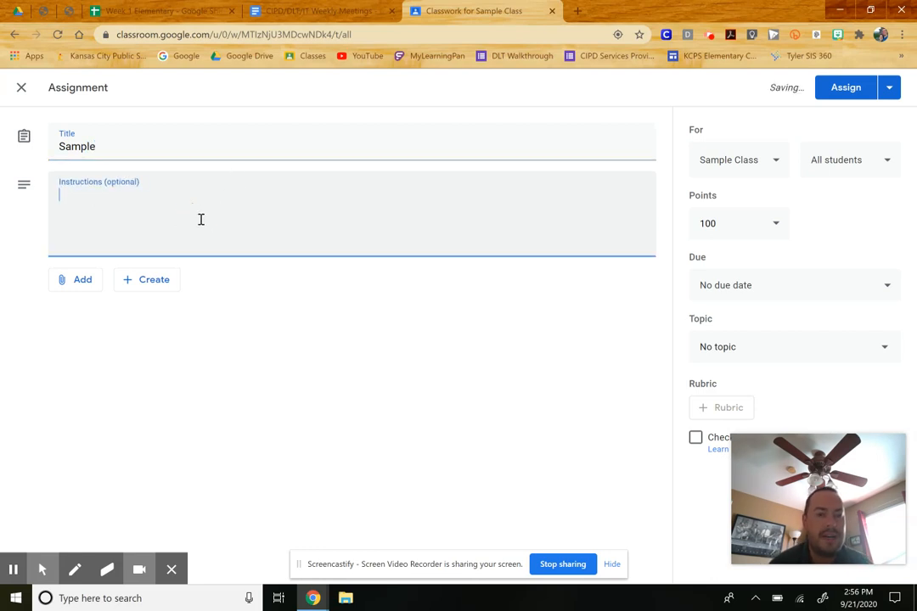
click(766, 161)
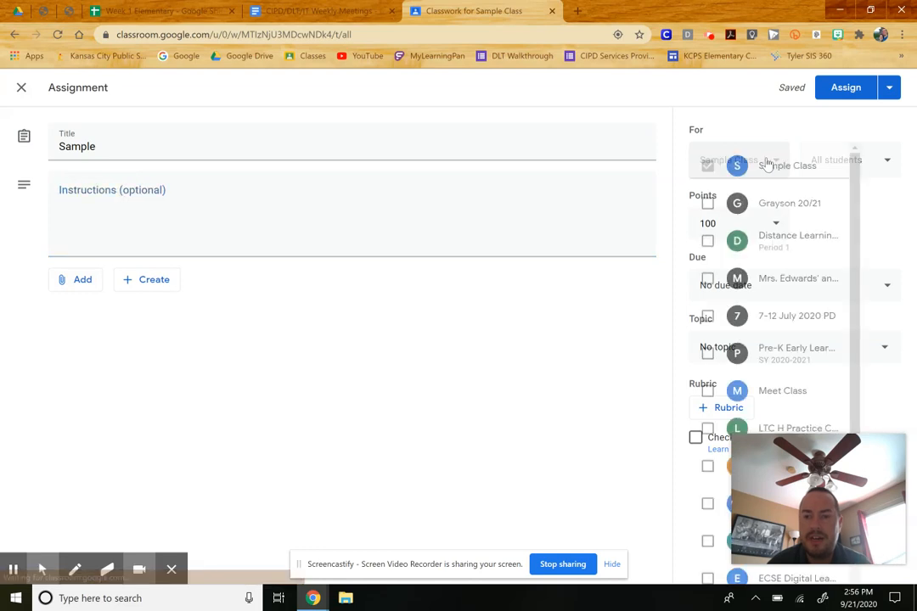
click(622, 327)
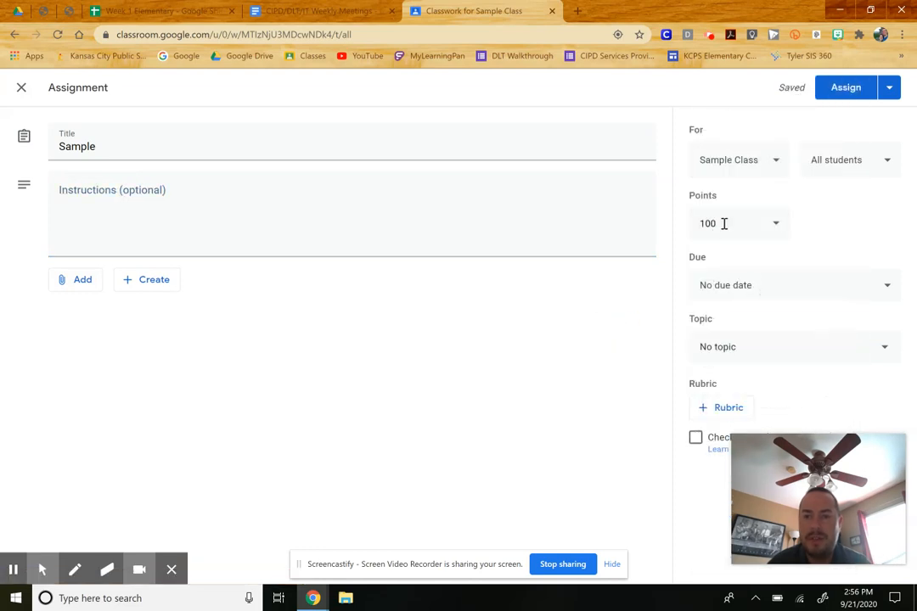
click(831, 161)
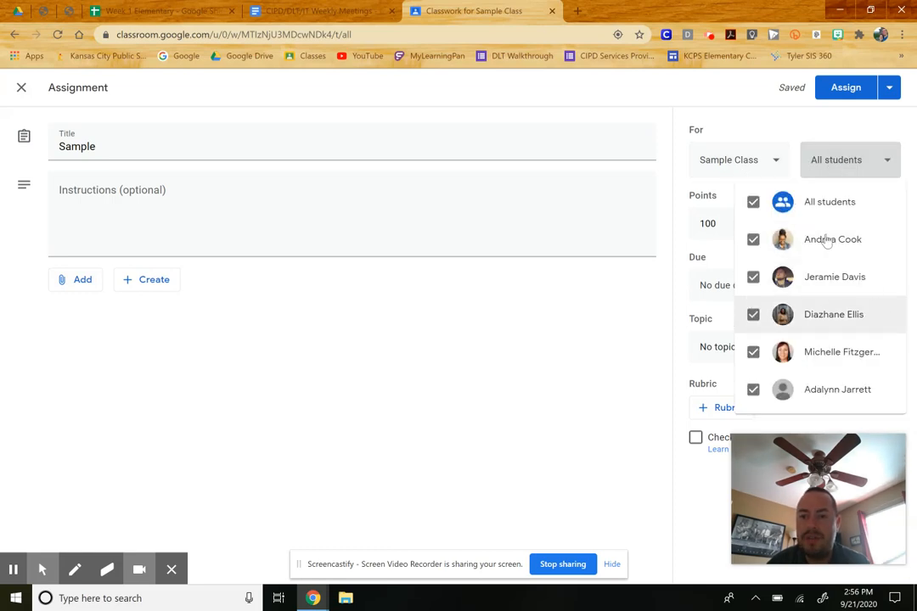
click(623, 330)
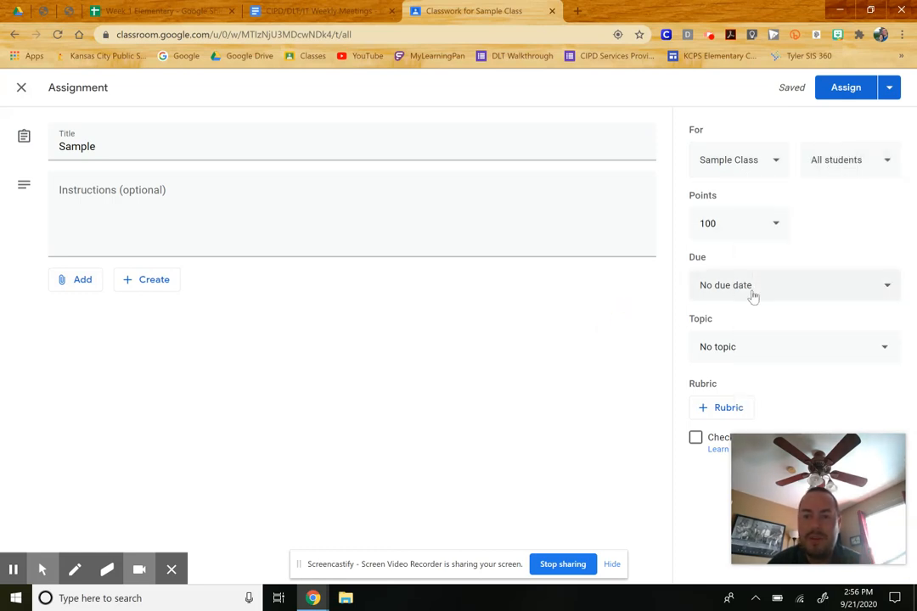
- Create a new Google Form attached to the assignment
click(140, 287)
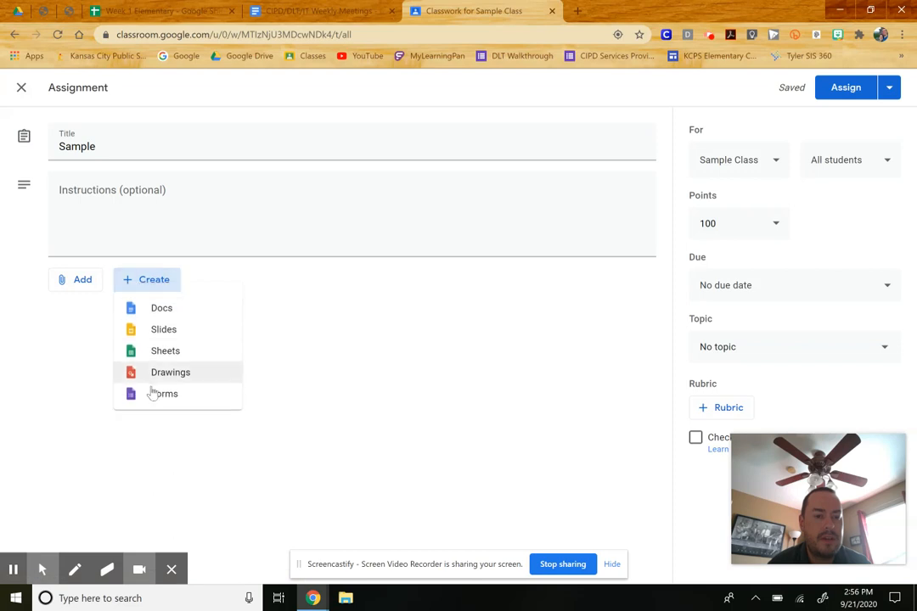
click(161, 394)
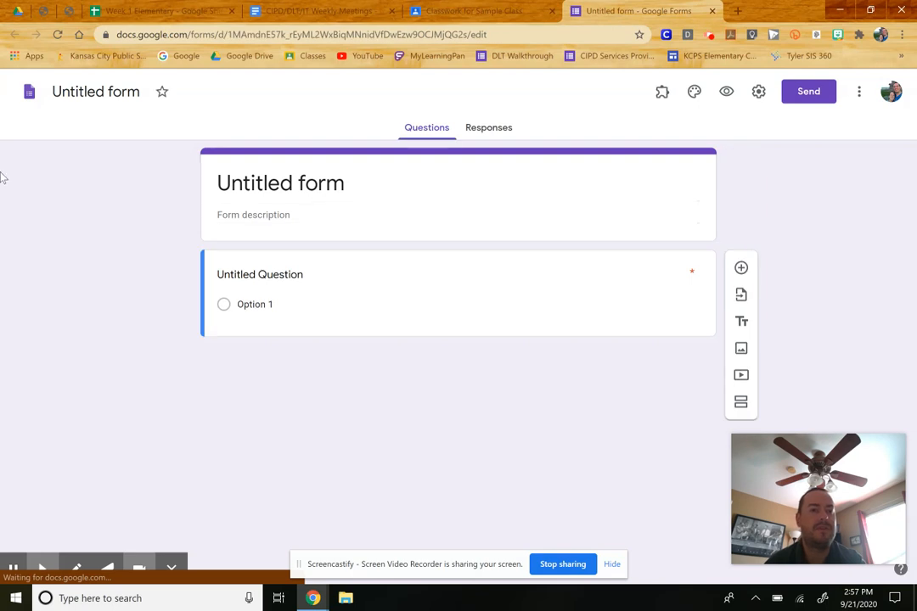
- Rename the form as Sample
click(79, 92)
text(Sample)
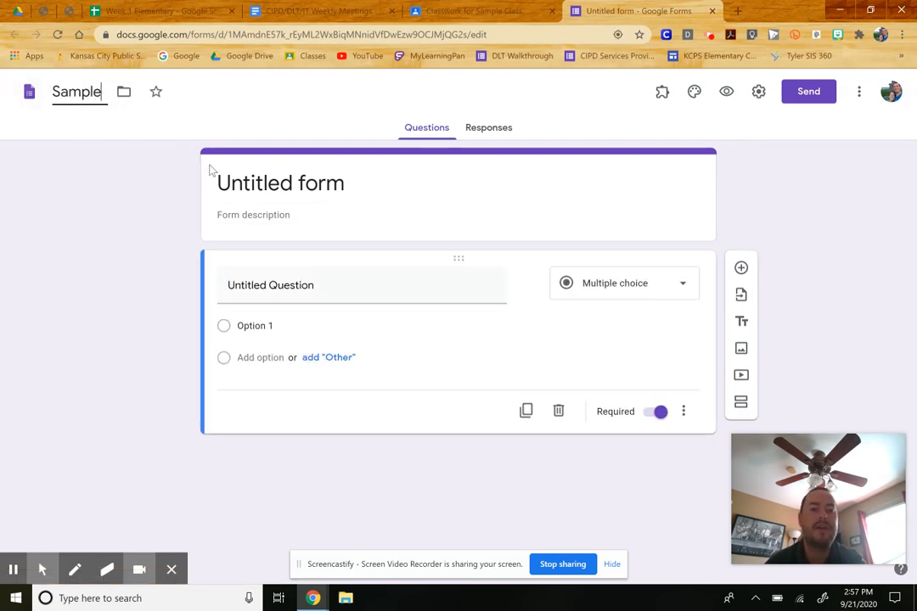
click(240, 183)
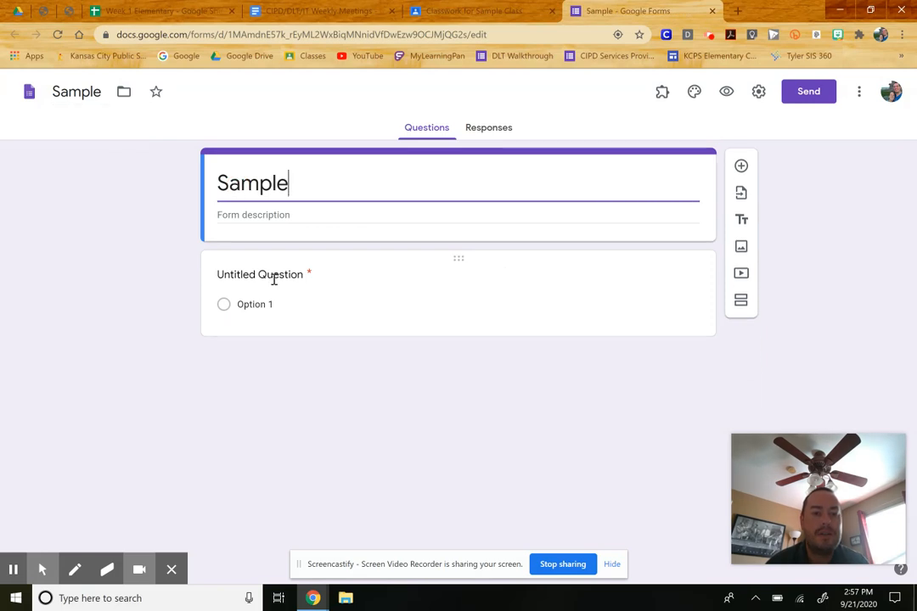
- Write the first multiple-choice question as "What type of triangle is this?"
click(276, 279)
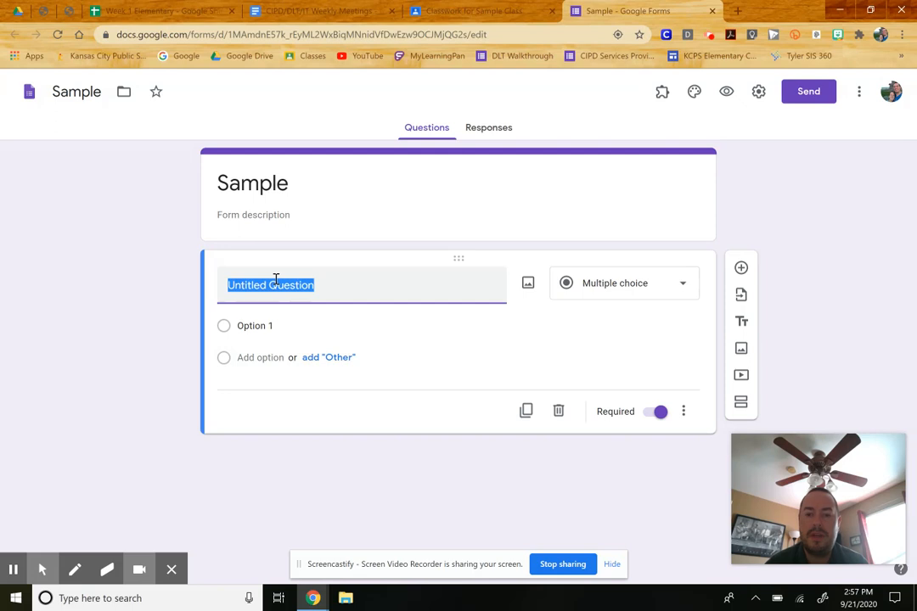
click(602, 294)
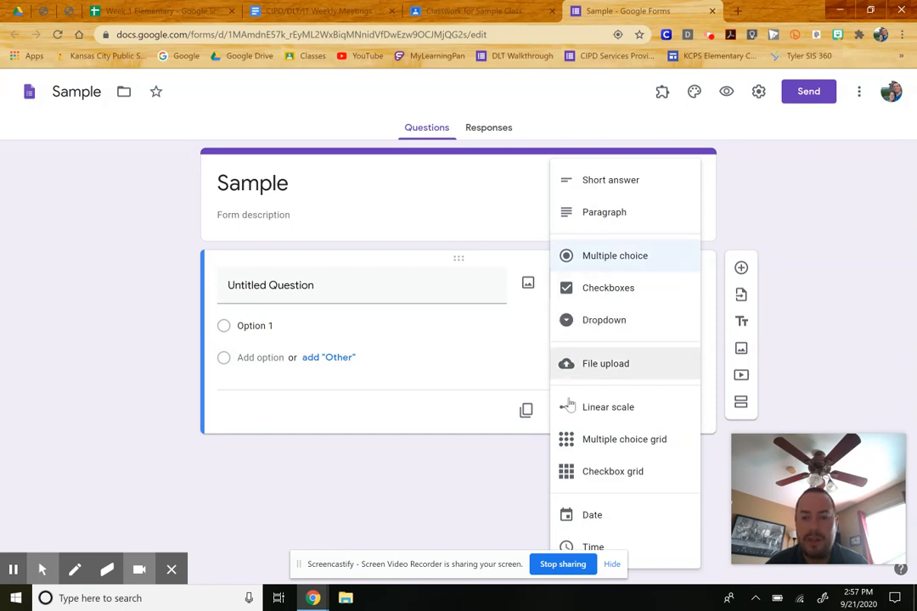
click(352, 289)
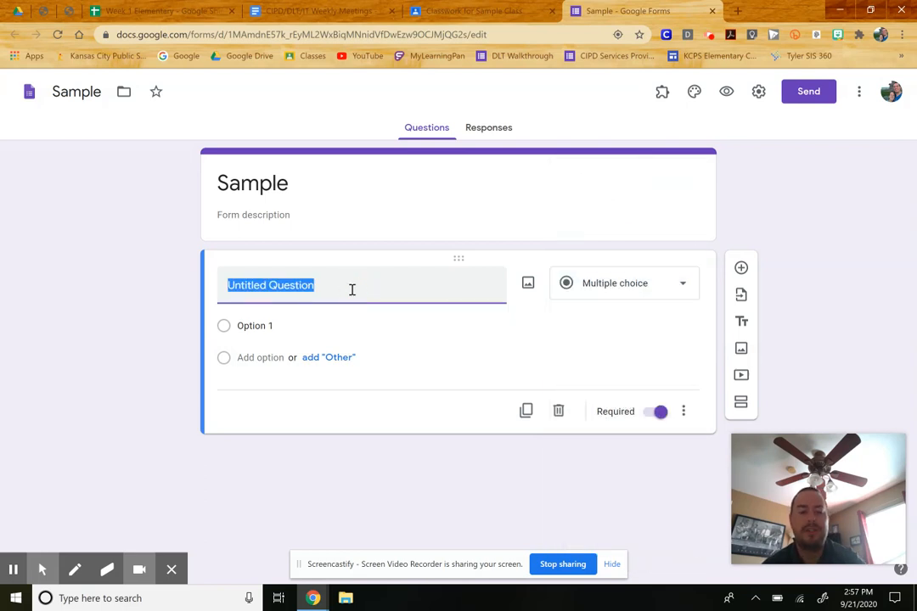
text(What type)
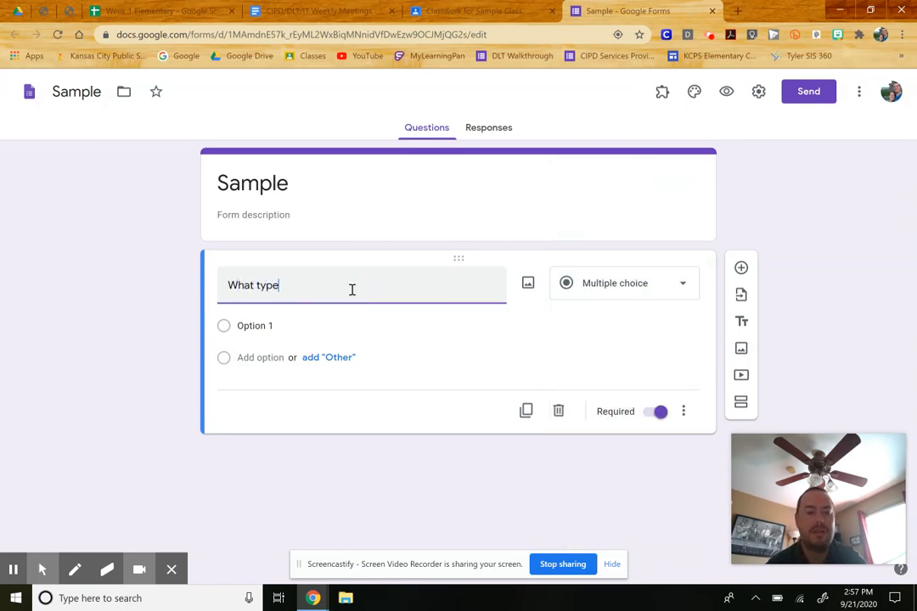
text( of triange)
text(e is this?)
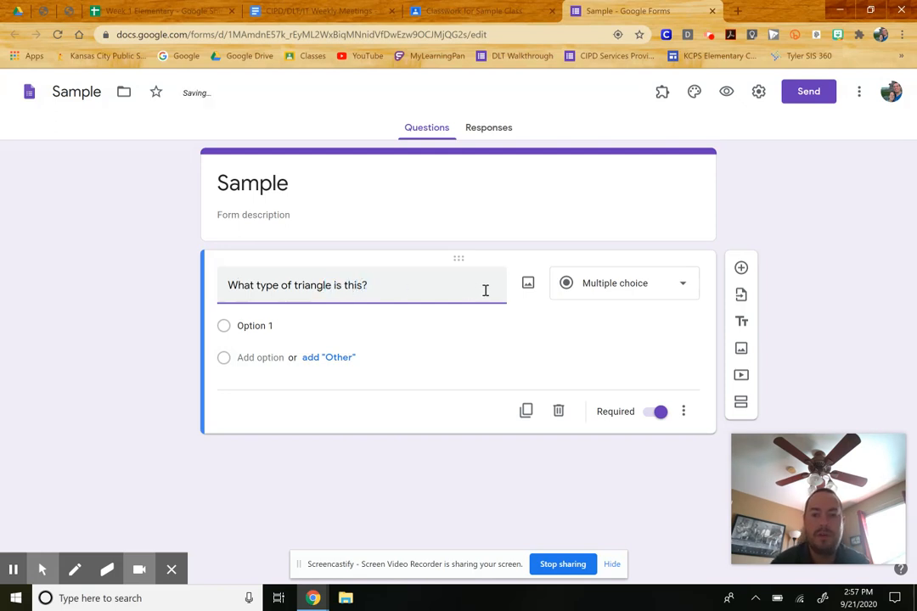
- Insert a right triangle image into the first question using a Google image search for "right triangle"
click(527, 285)
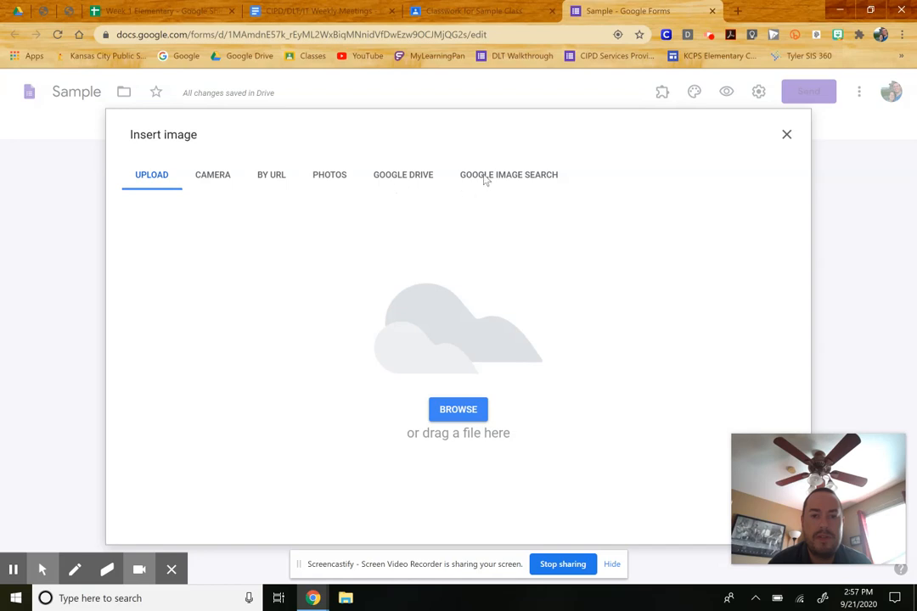
click(485, 176)
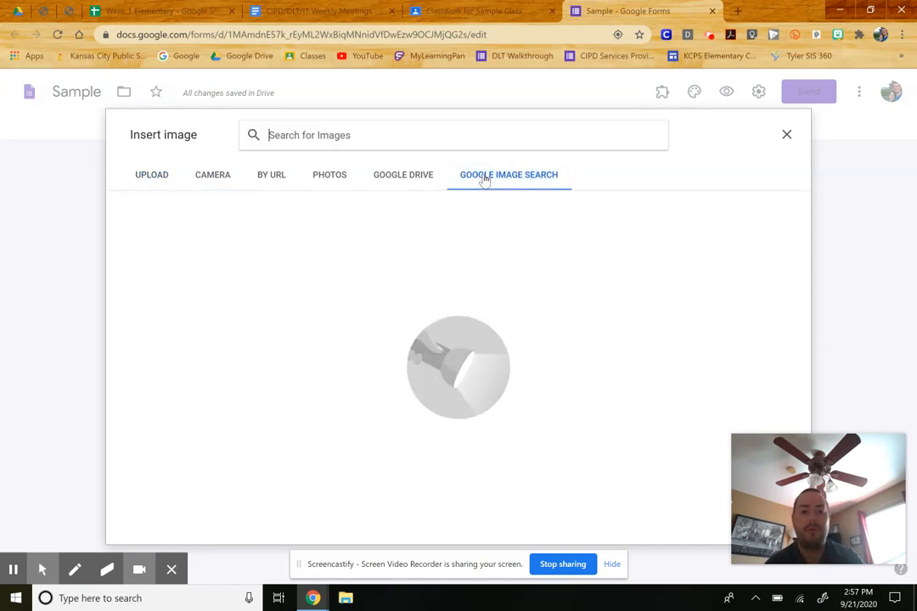
text(right tria)
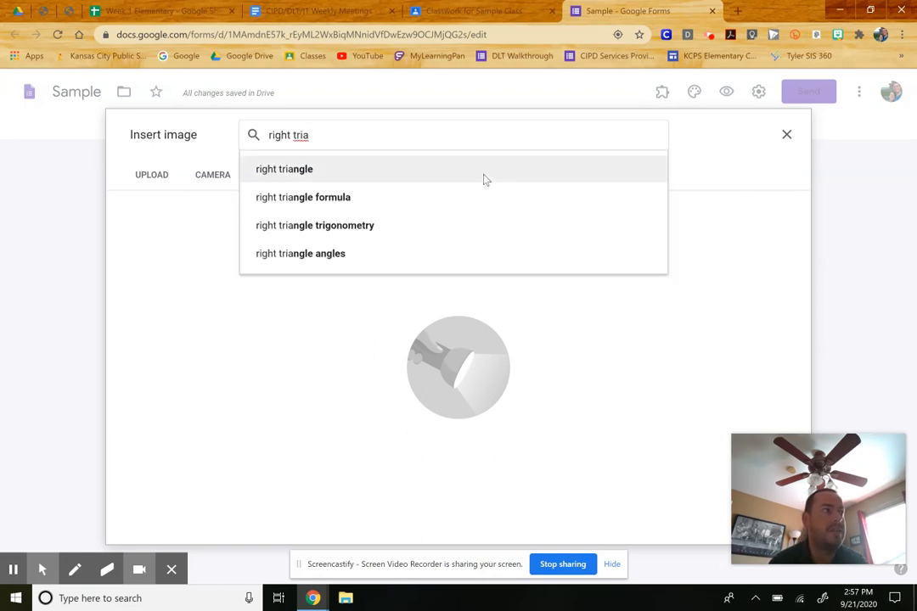
click(355, 173)
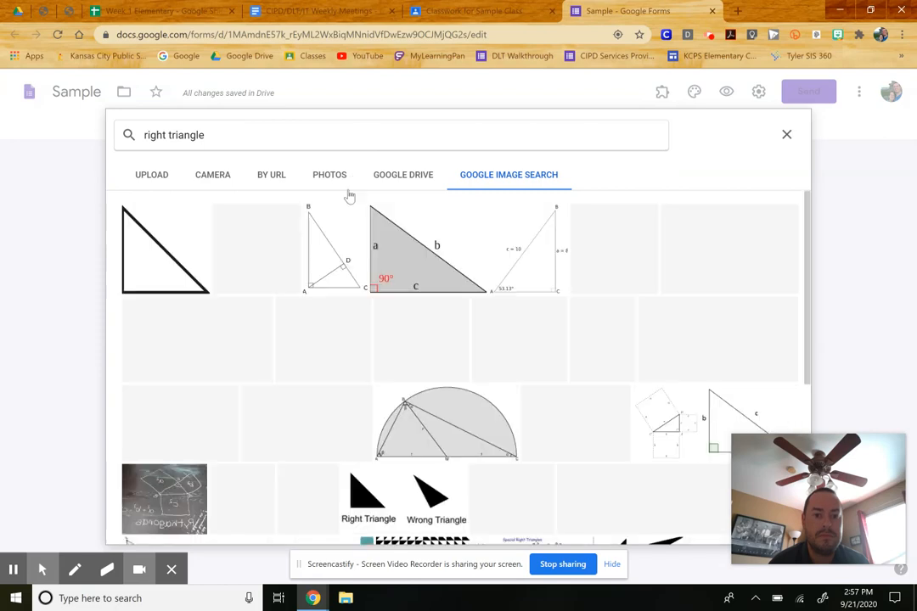
click(129, 213)
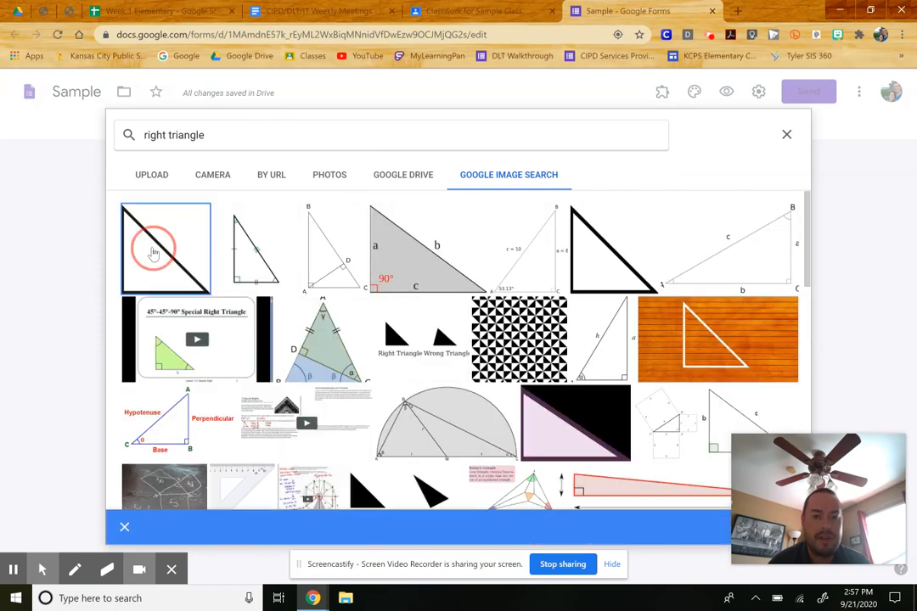
click(486, 475)
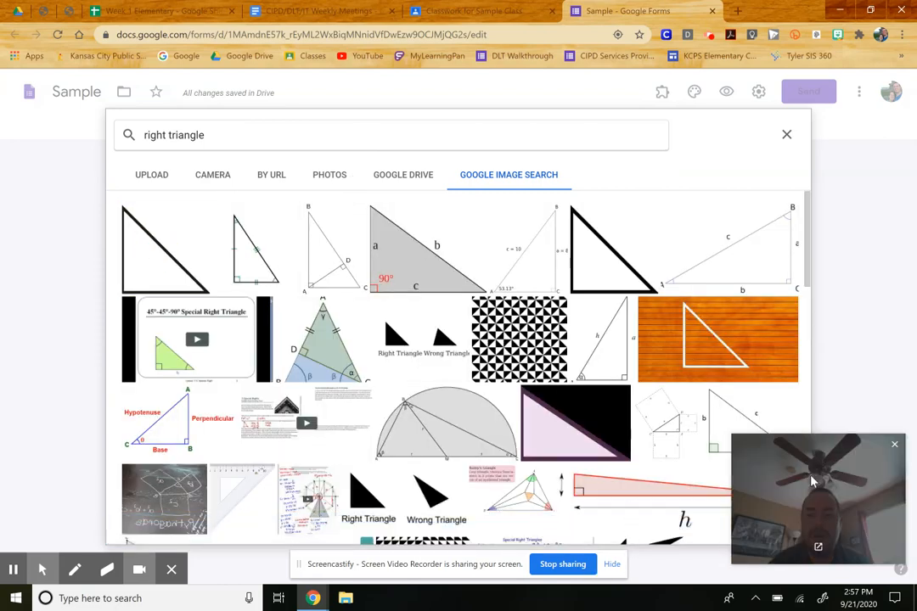
drag(810, 481, 832, 337)
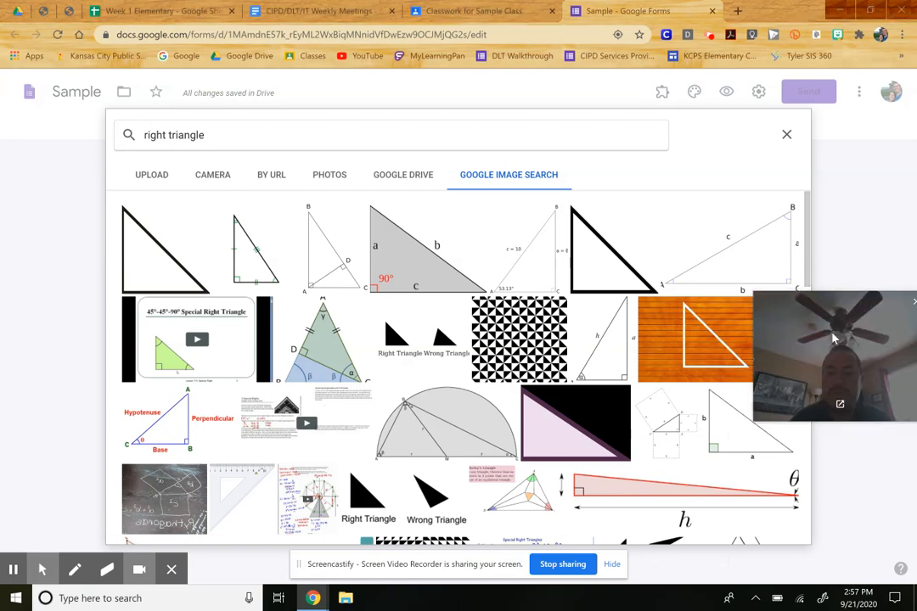
click(196, 255)
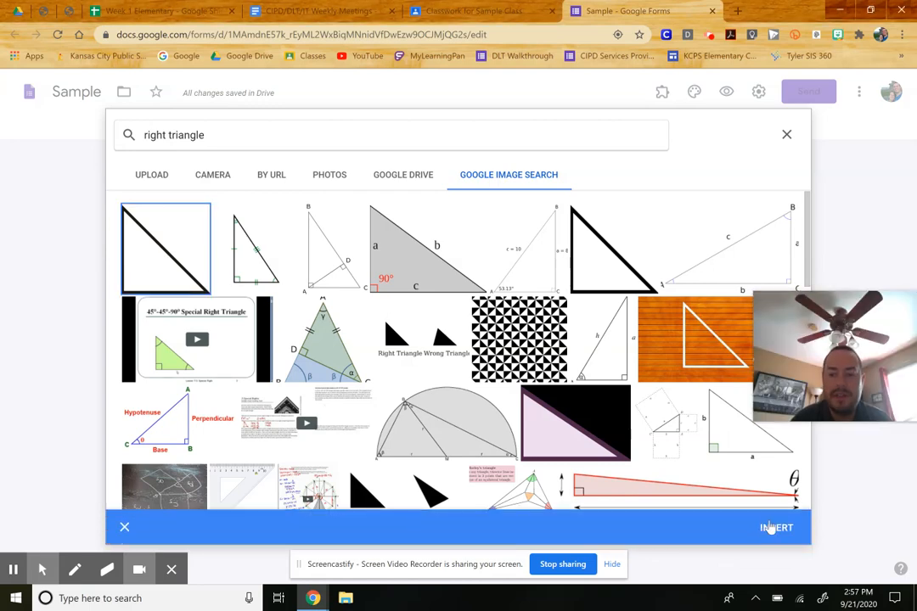
click(770, 525)
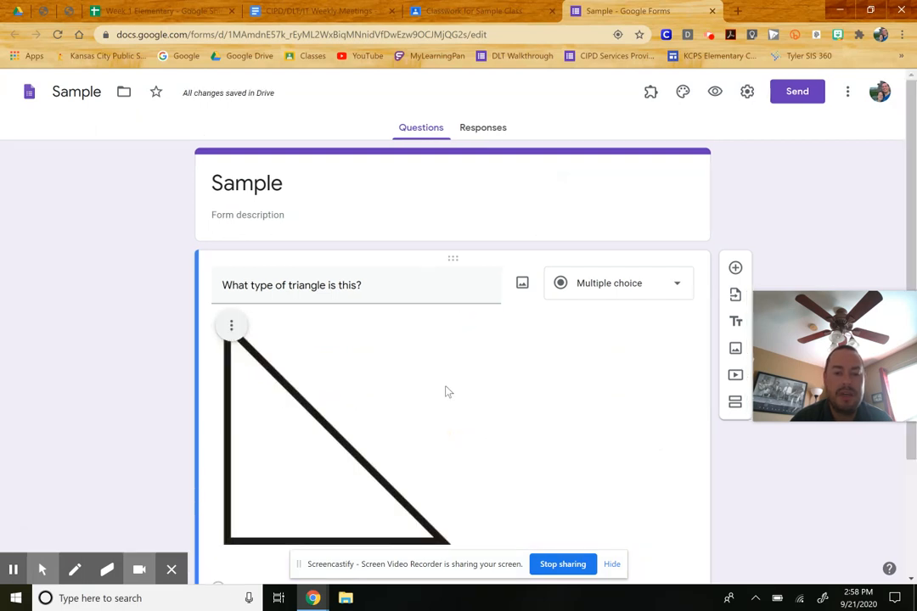
- Set the first question's first answer option to Right
scroll(448, 391, down, 2)
click(258, 458)
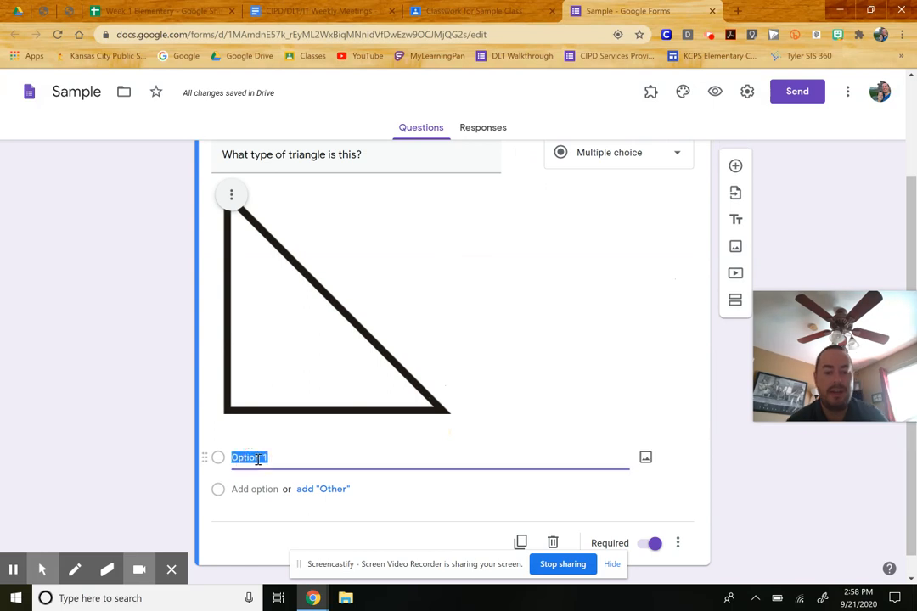
text(Right)
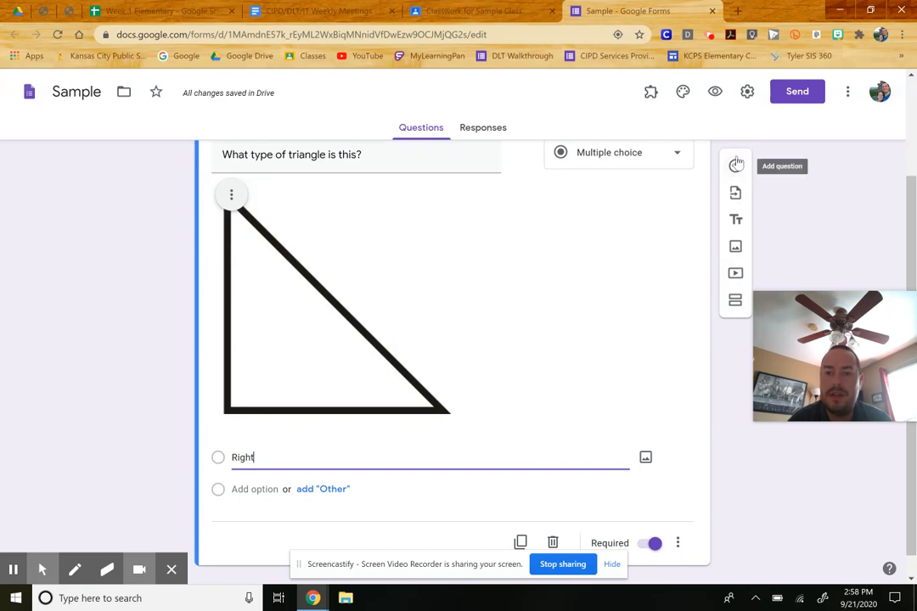
- Add a second multiple-choice question titled "Which is a right triangle?"
click(735, 167)
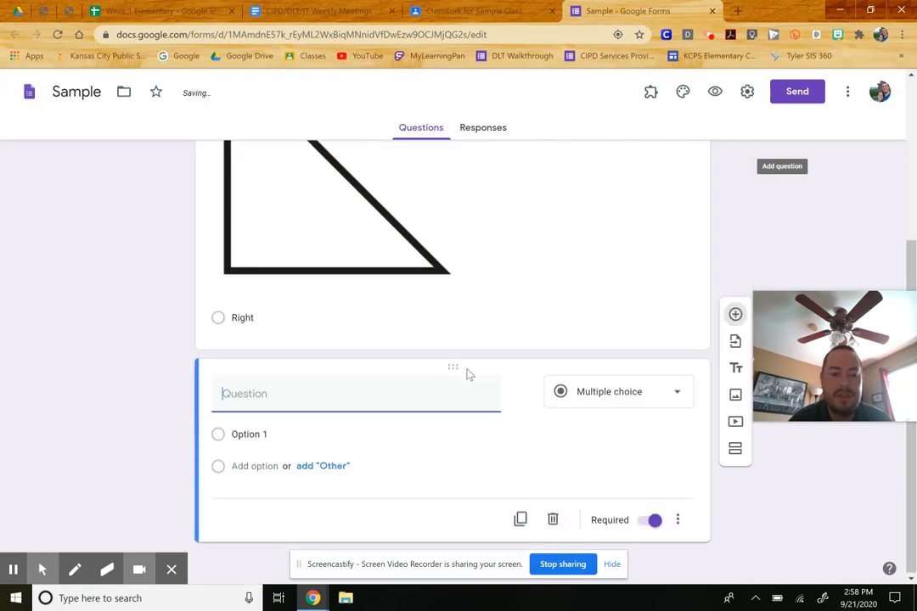
text(Wh)
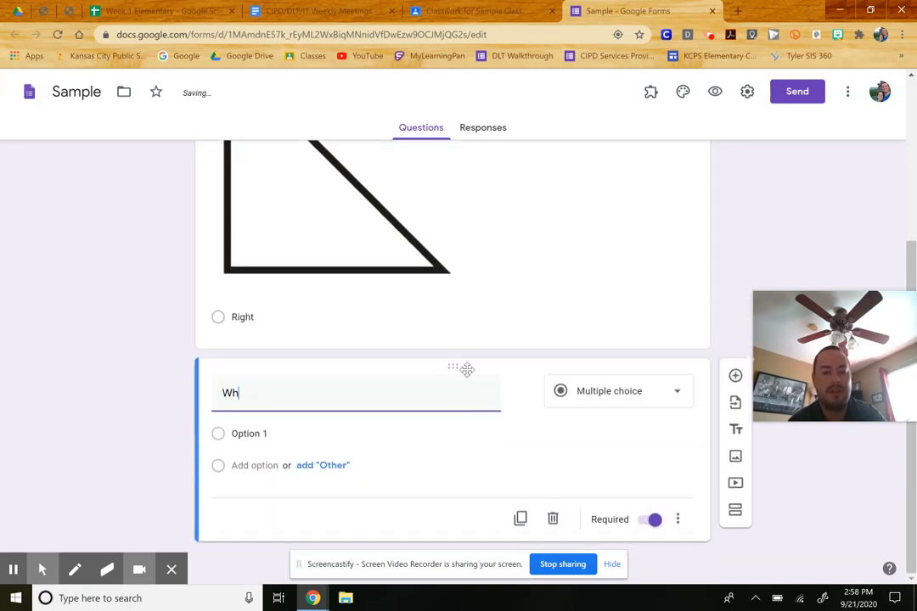
text(ich is right)
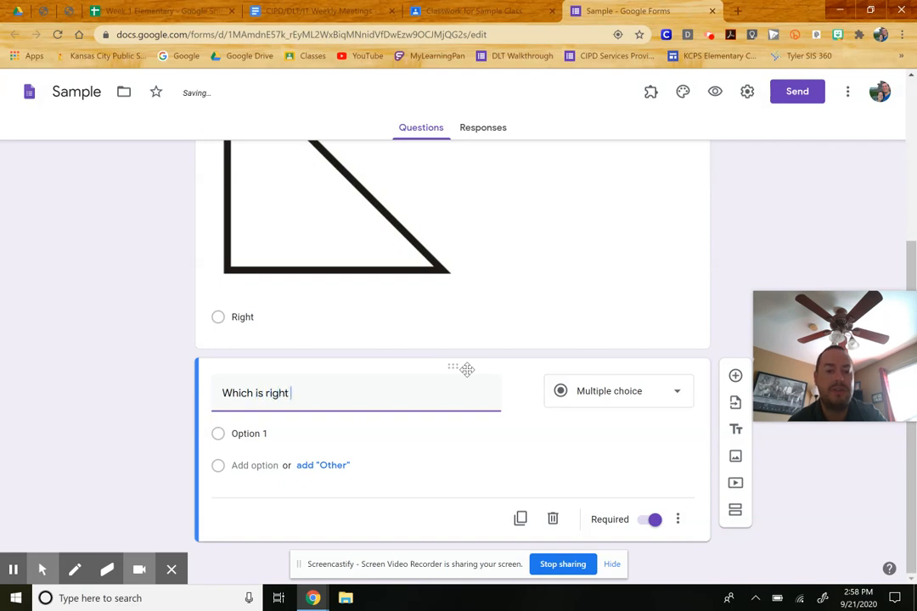
key(BackSpace)
key(BackSpace)
key(BackSpace)
key(BackSpace)
key(BackSpace)
key(BackSpace)
text(a right trian)
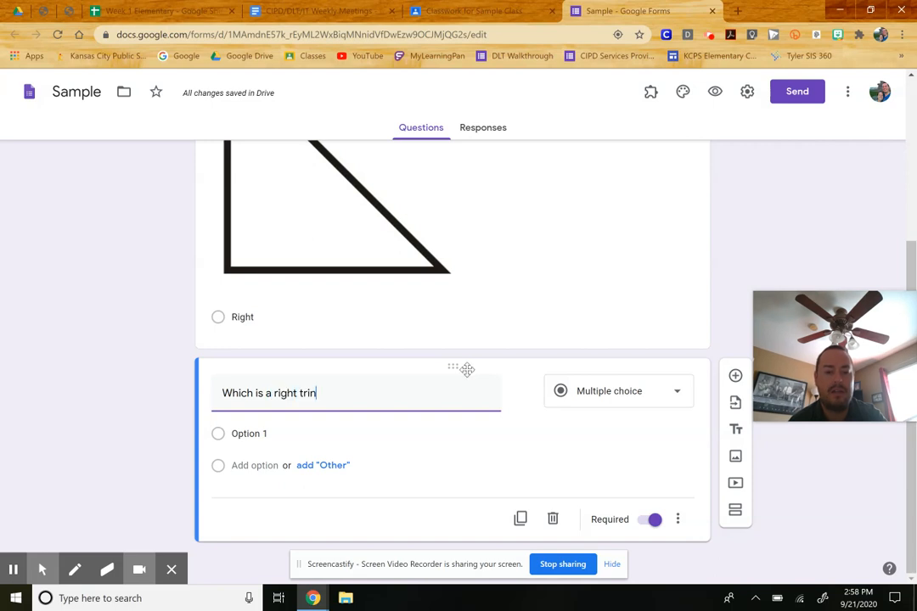
key(BackSpace)
text(angle?)
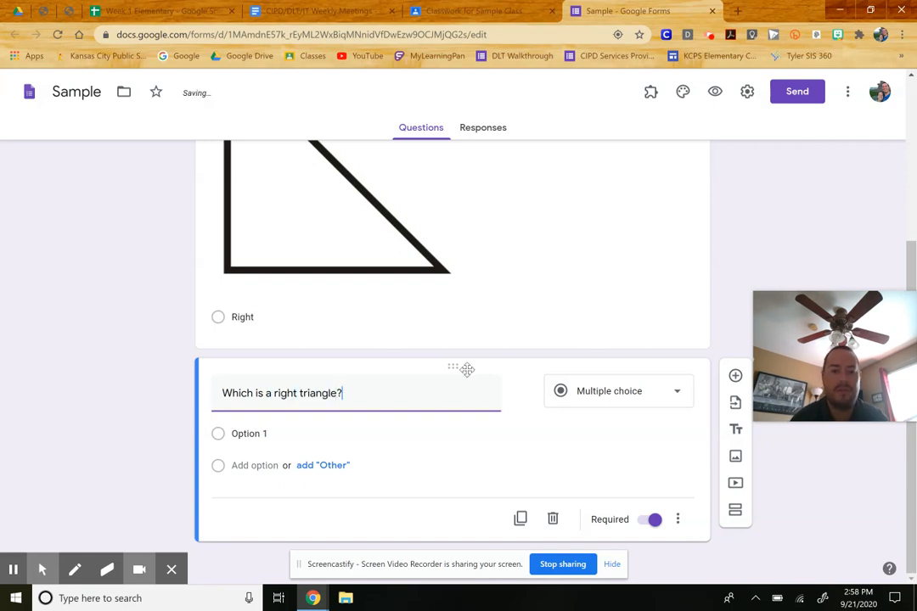
- Insert a right triangle image into the second question's first answer option using a Google image search for "right triangle"
click(301, 433)
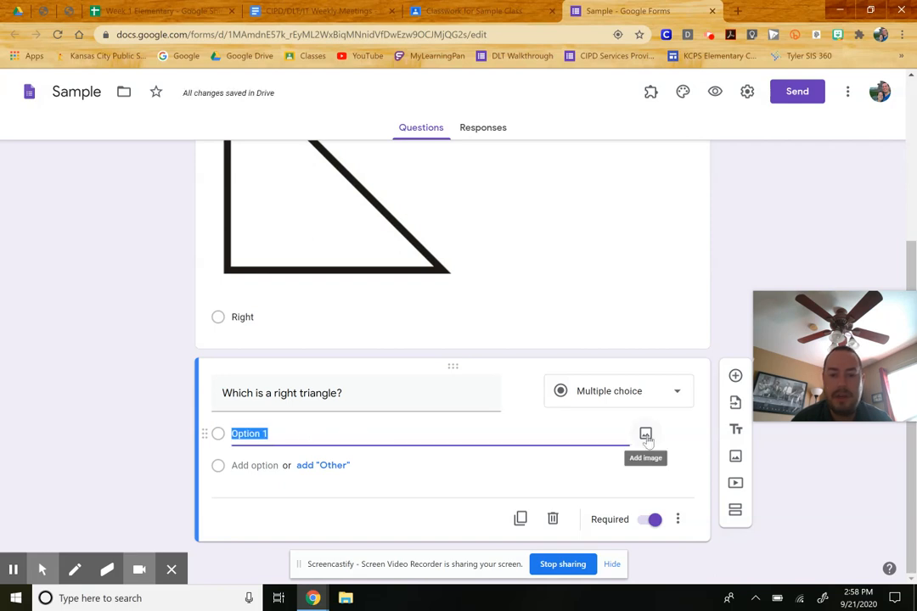
click(646, 436)
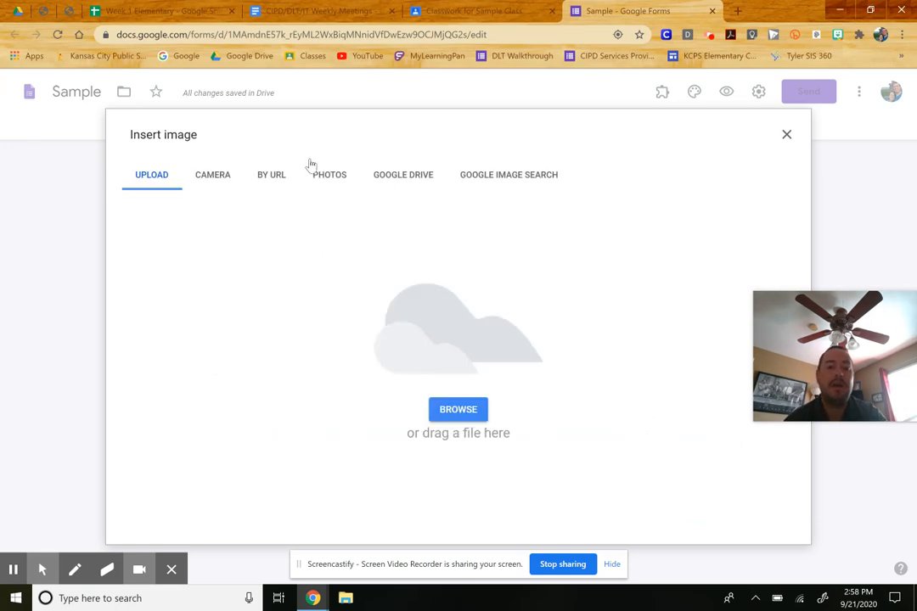
click(470, 183)
text(r)
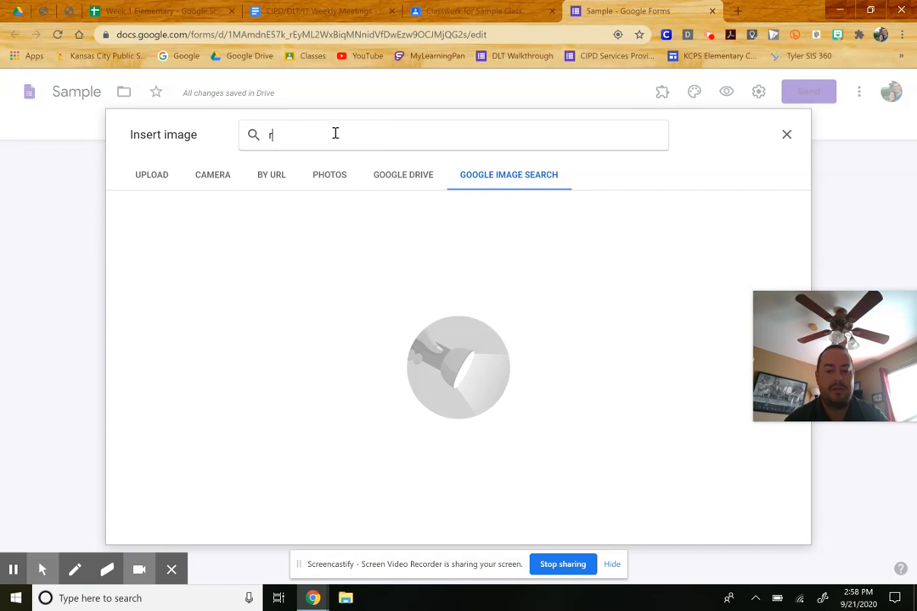
text(ight tr)
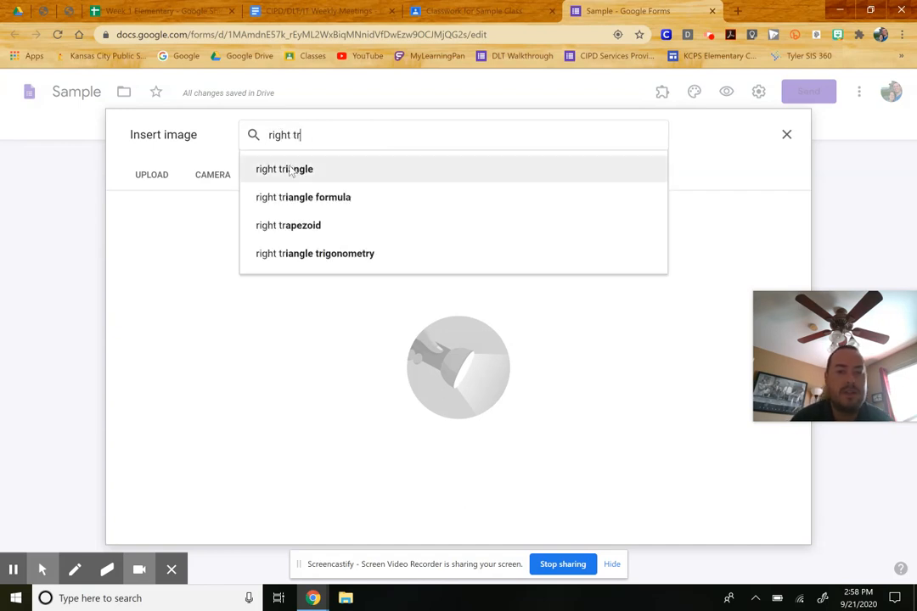
click(285, 169)
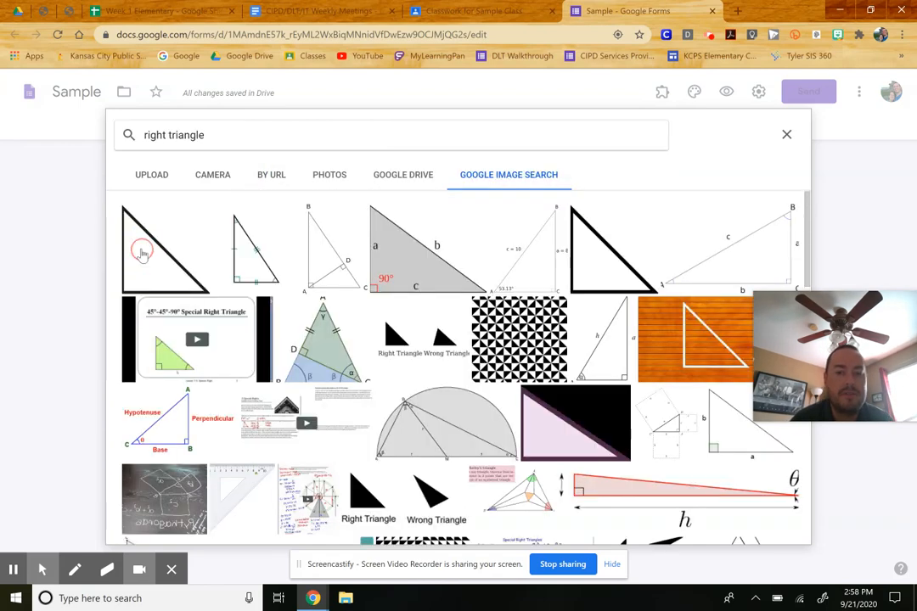
click(207, 287)
click(776, 533)
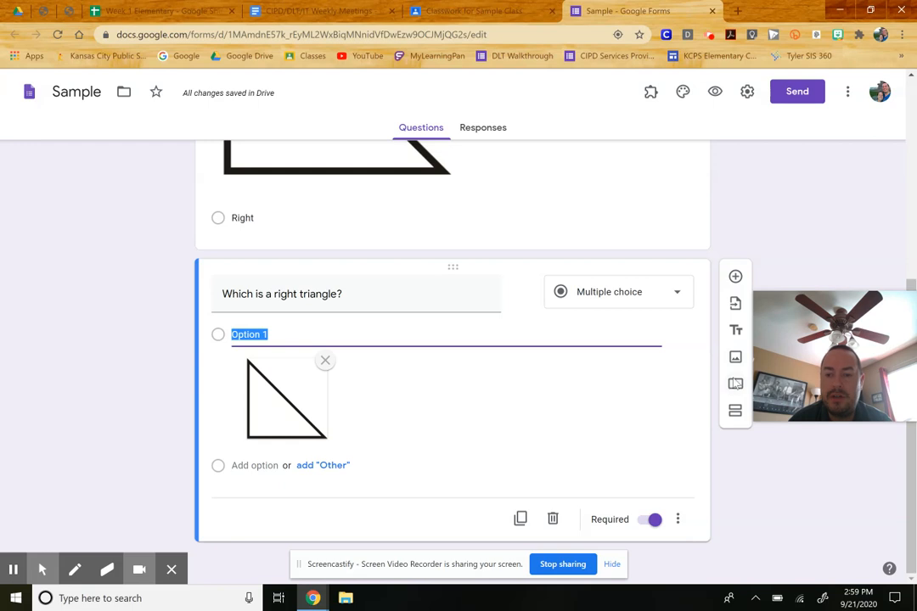
- Add a YouTube video to the form by searching for "triangles" and selecting a result
click(735, 384)
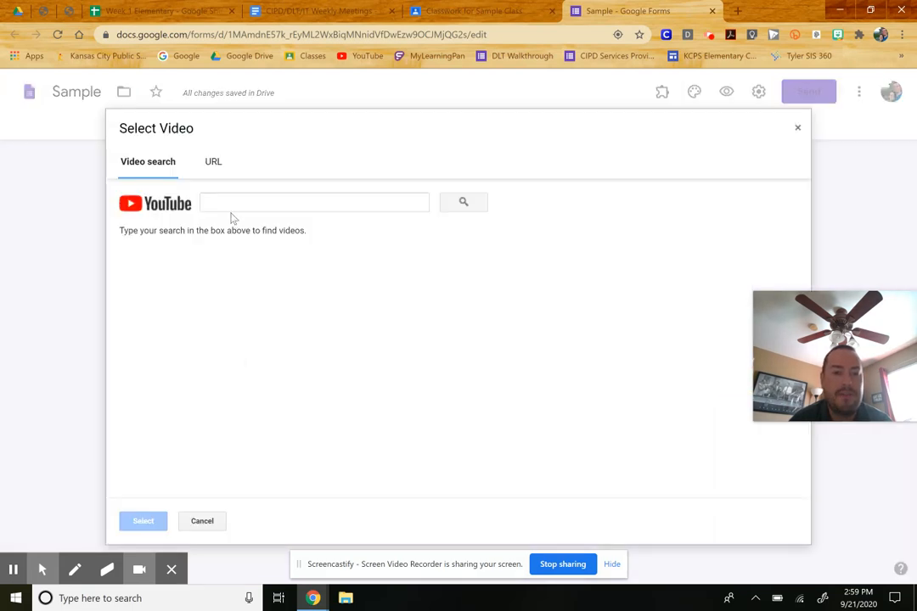
click(218, 199)
text(tr)
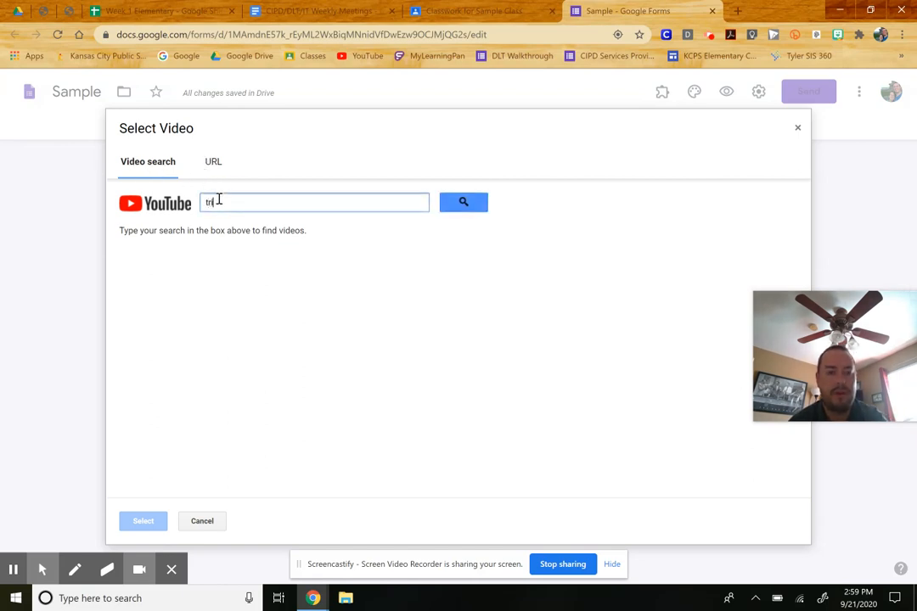
text(iangles)
key(Return)
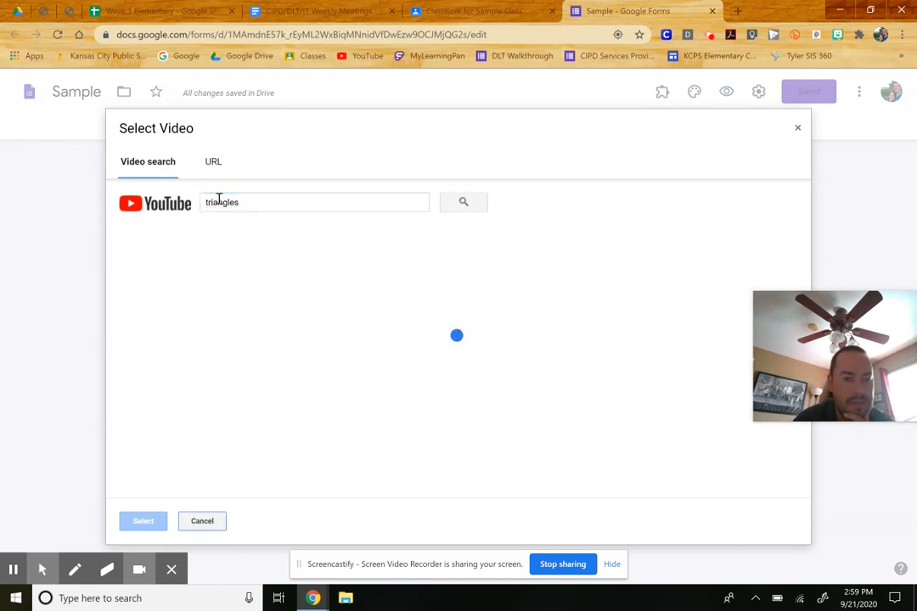
click(250, 391)
click(146, 521)
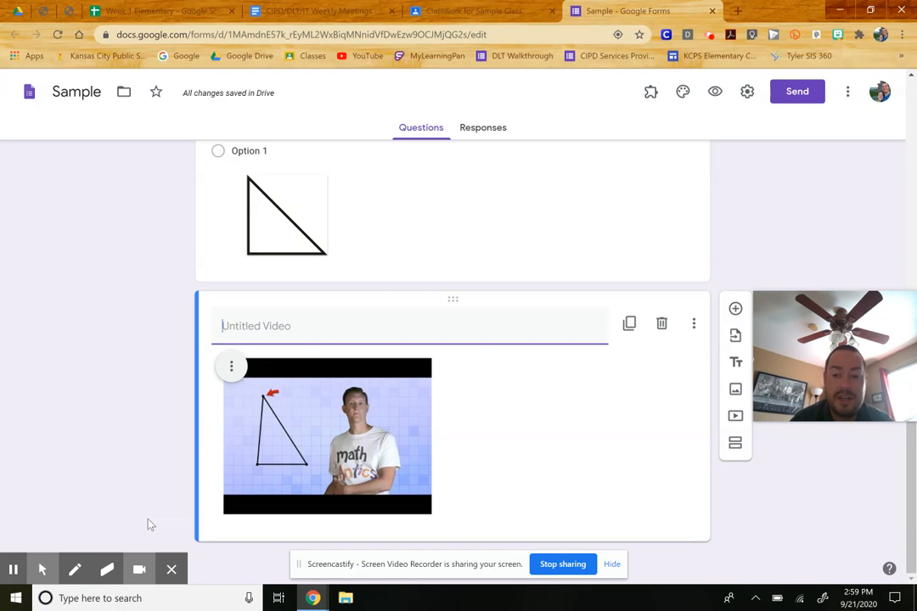
- Add a new blank multiple-choice question below the video and open the theme options
click(735, 311)
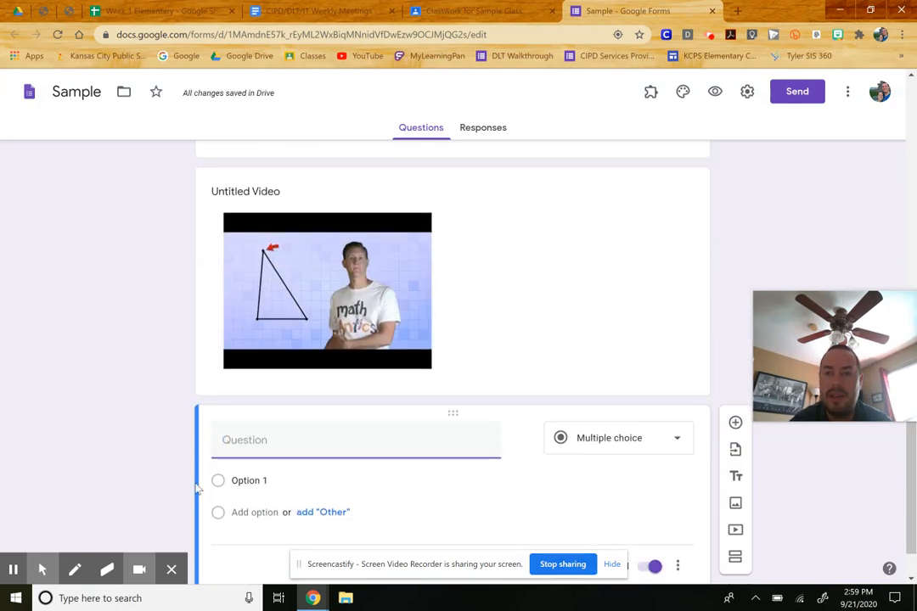
click(684, 95)
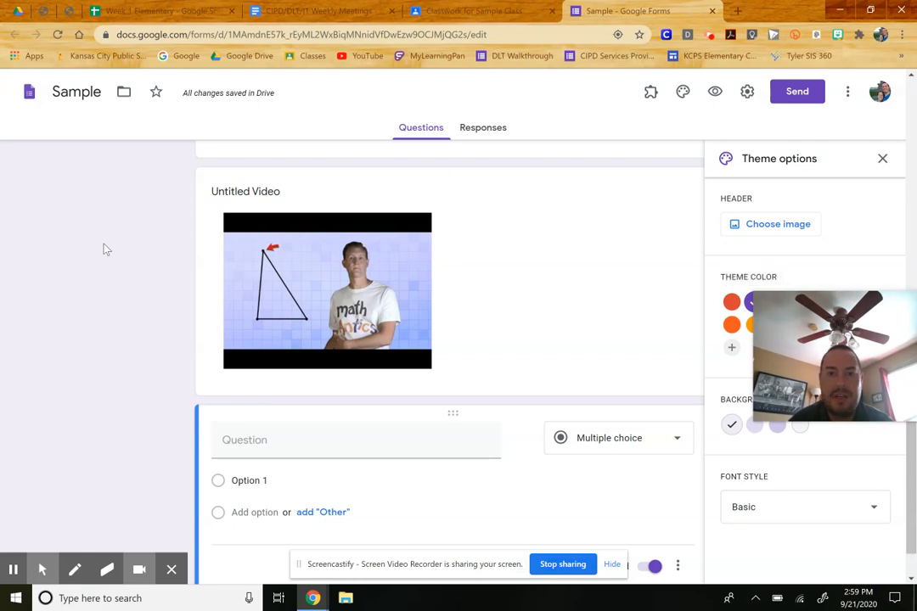
- Switch to the Classroom tab and assign the Sample assignment with its attached form
click(440, 11)
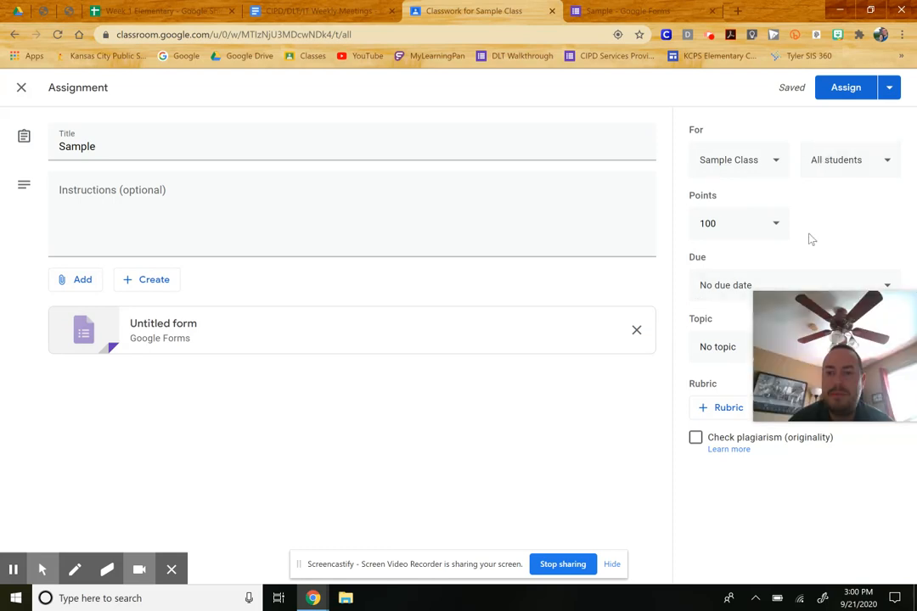
click(840, 88)
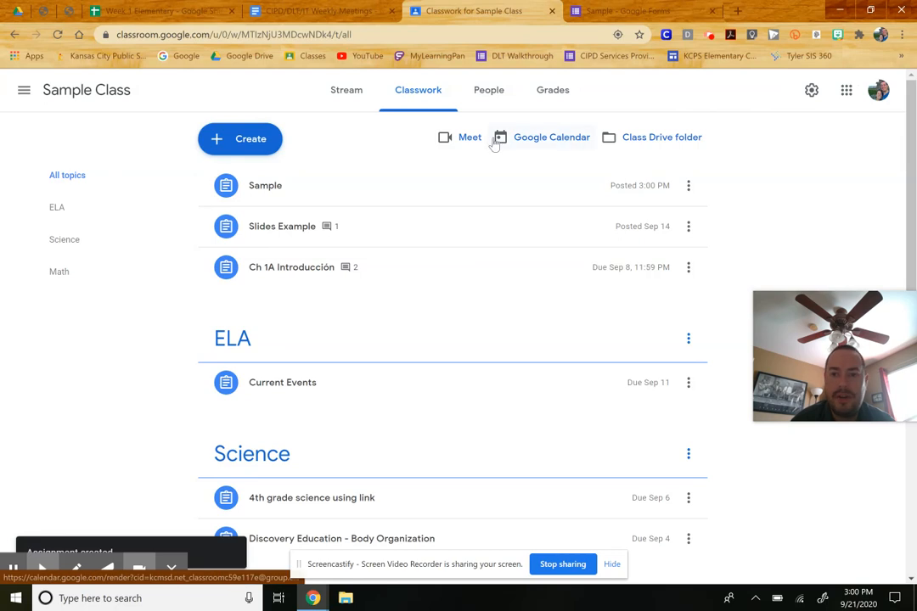
- Expand the posted Sample assignment and open its options menu to review it
click(266, 187)
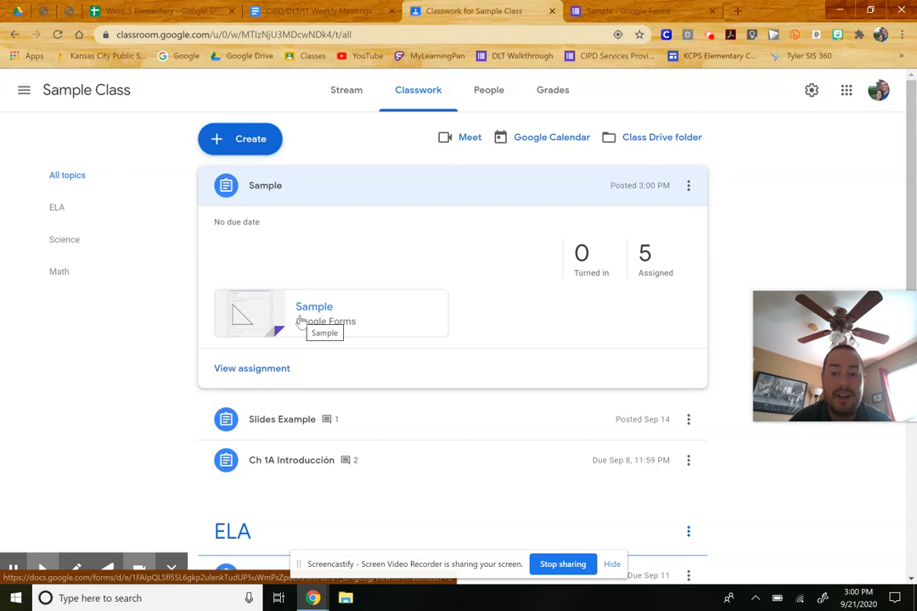
click(688, 185)
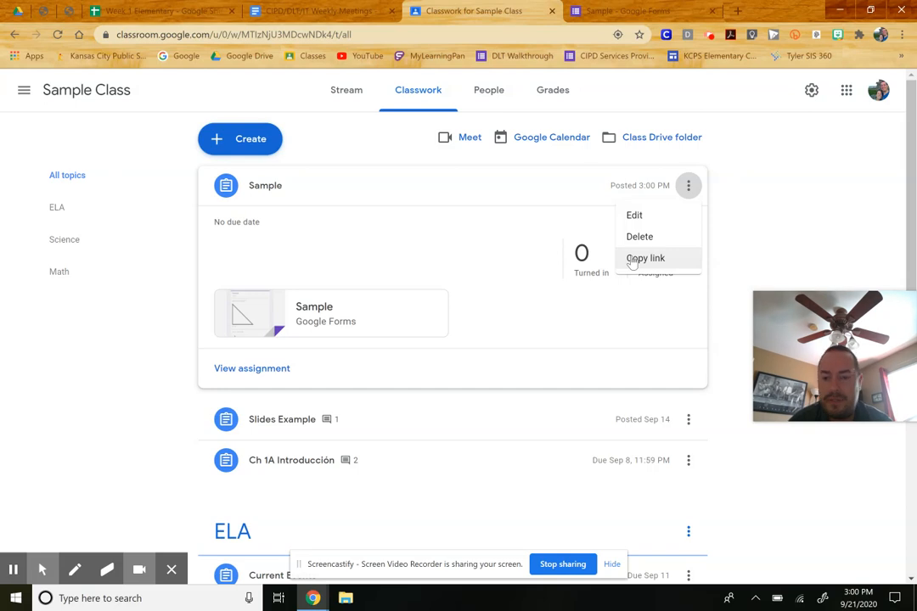
- Return to the form and open its Send dialog to view the shareable link
click(622, 11)
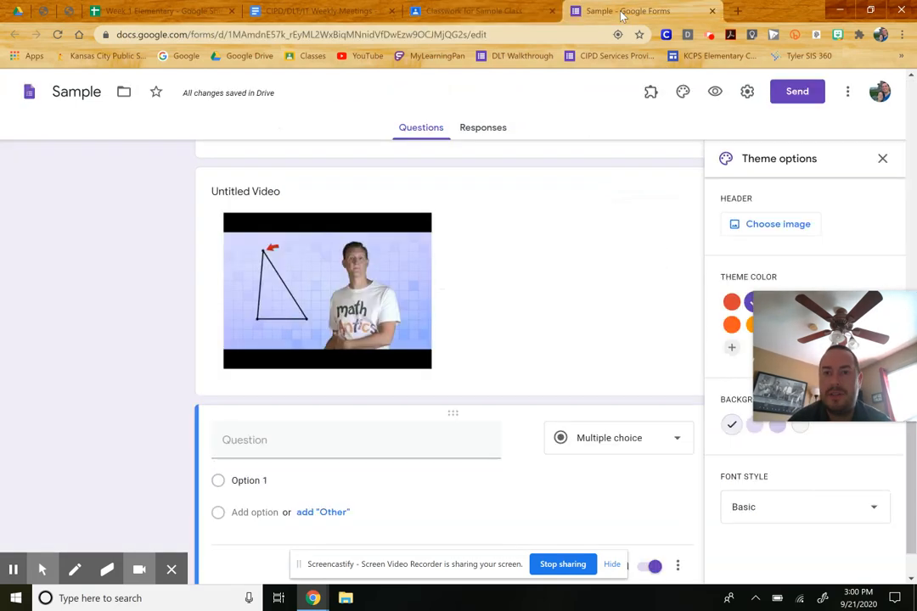
click(784, 94)
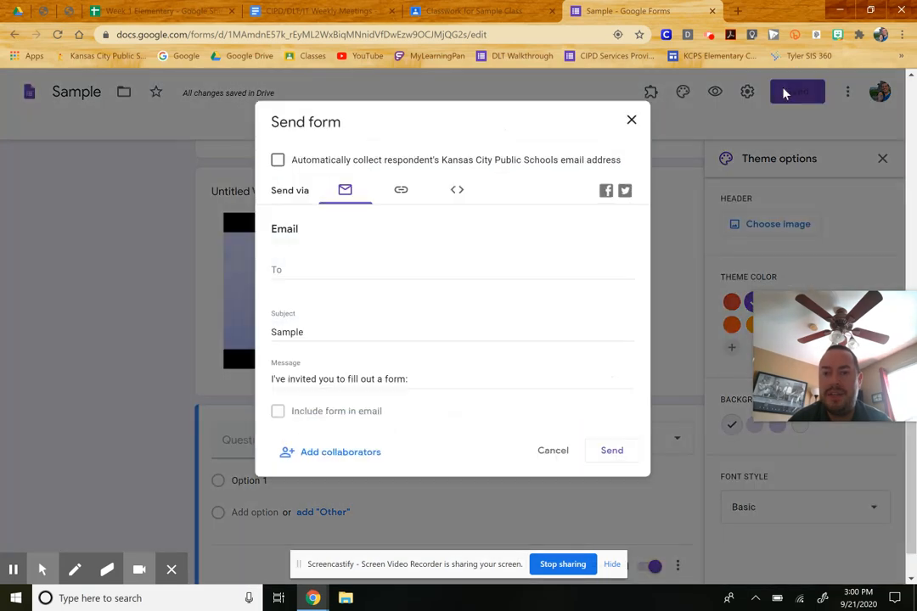
click(401, 192)
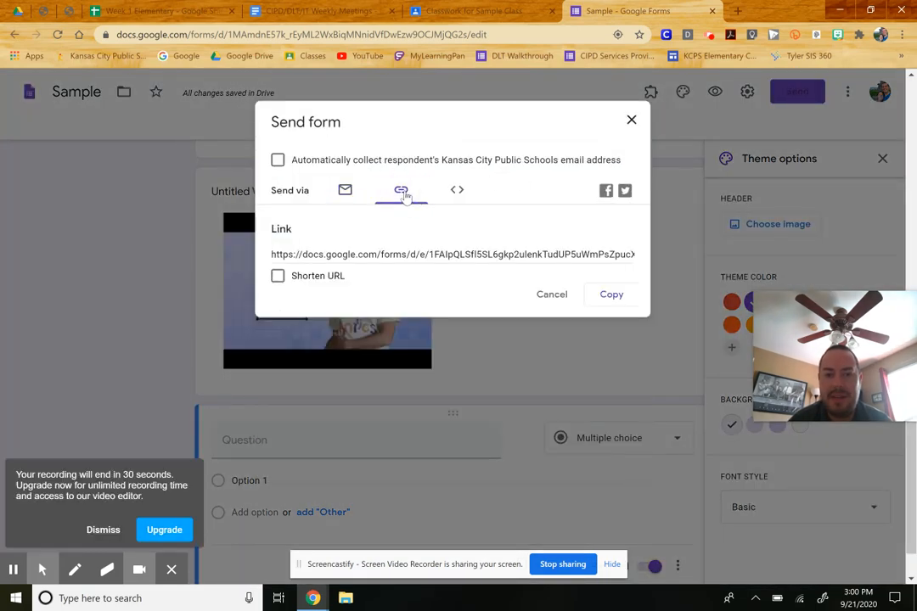